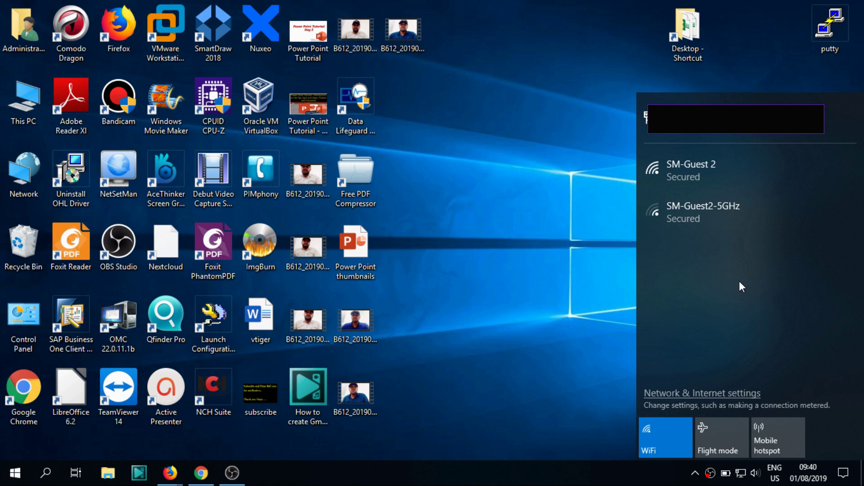
# Step: Reopen the Wi-Fi list and start connecting to the Shemeer Mobile network
pyautogui.click(742, 474)
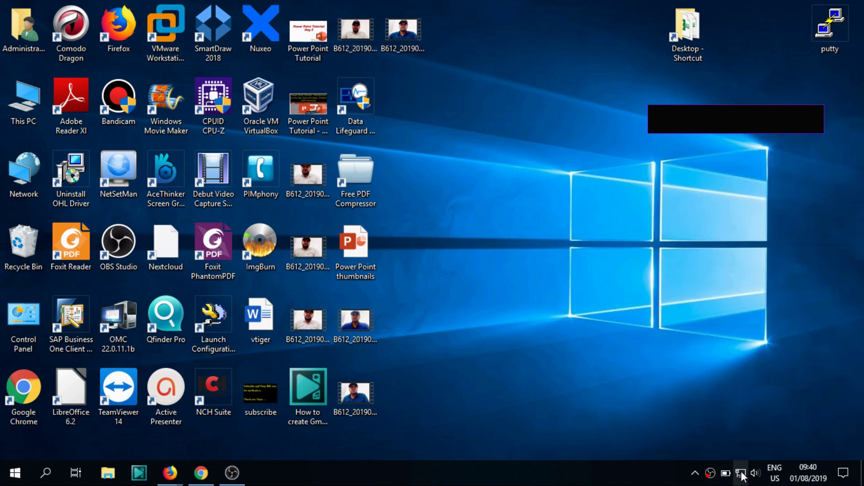
pyautogui.click(742, 473)
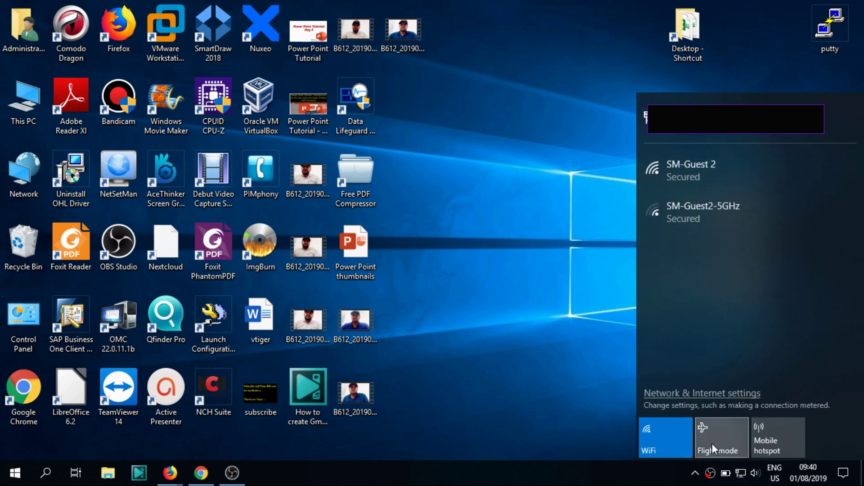
pyautogui.click(691, 252)
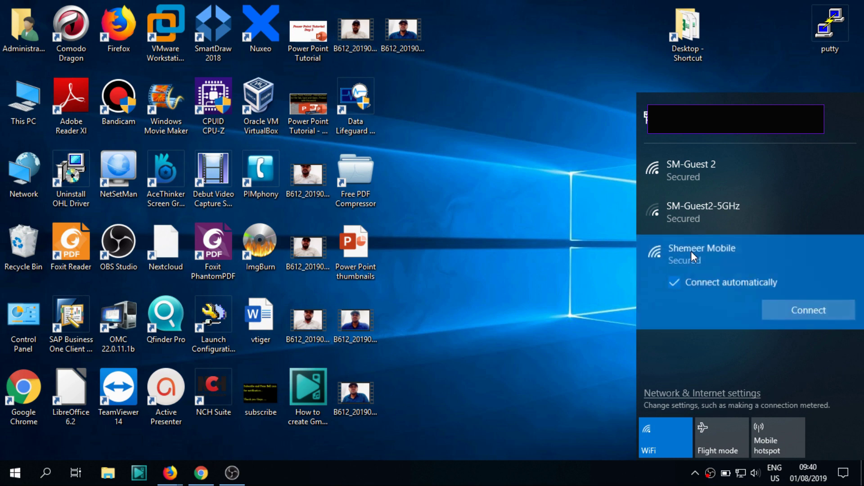
pyautogui.click(799, 313)
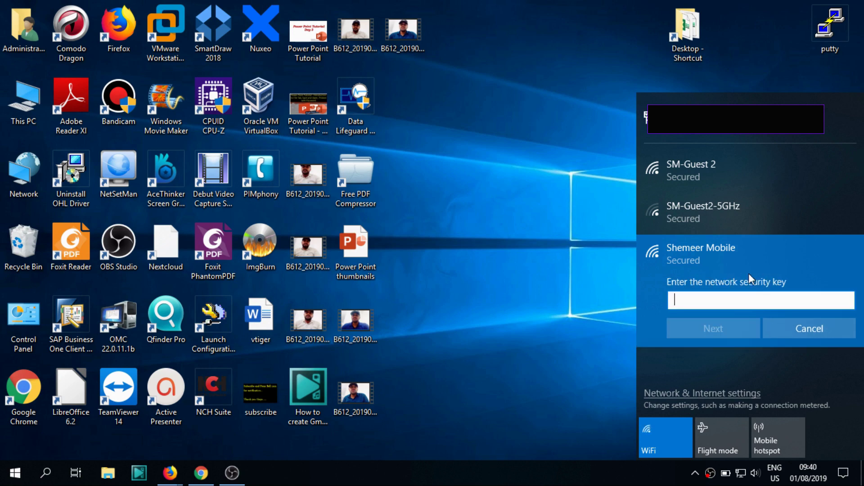
# Step: Enter the network security key, allow the PC to be discoverable, and close the flyout
pyautogui.write('******')
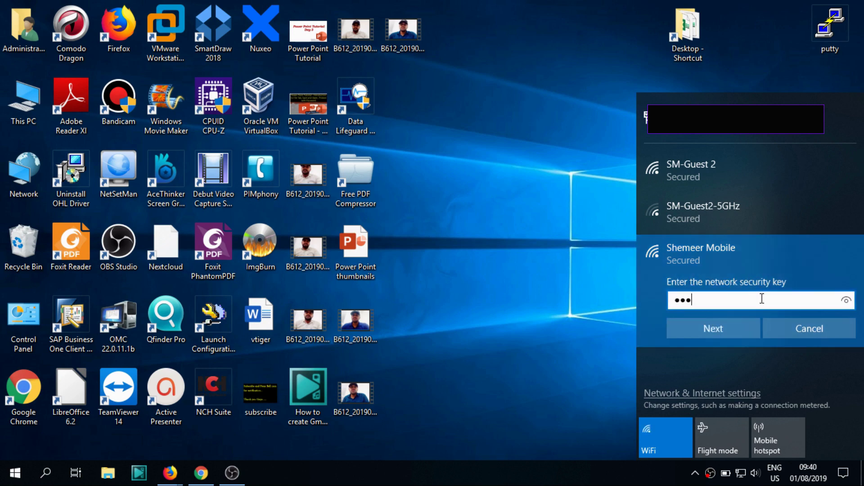
pyautogui.write('****')
pyautogui.press('Return')
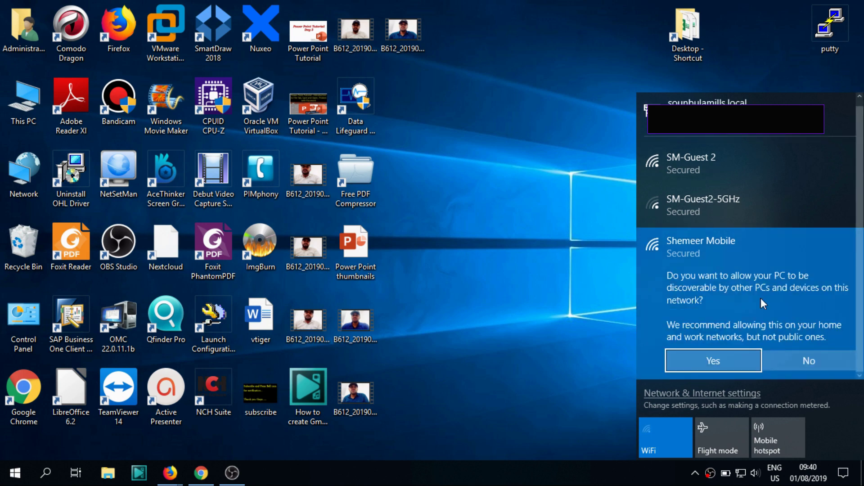
pyautogui.click(810, 359)
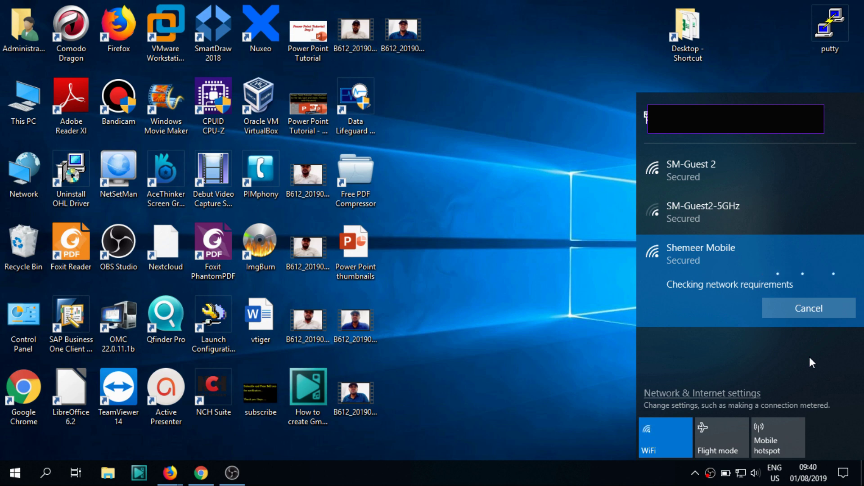
pyautogui.click(579, 182)
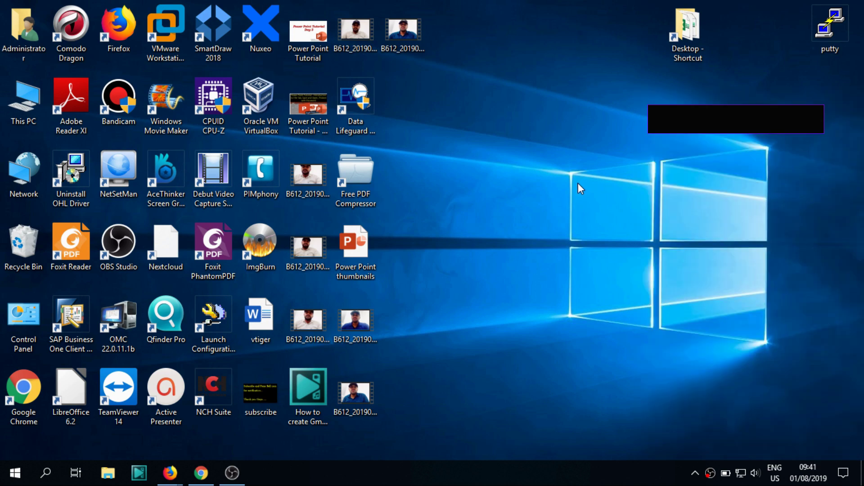
# Step: Check Shemeer Mobile's connection properties, then go from WiFi settings to Network and Sharing Centre
pyautogui.click(740, 473)
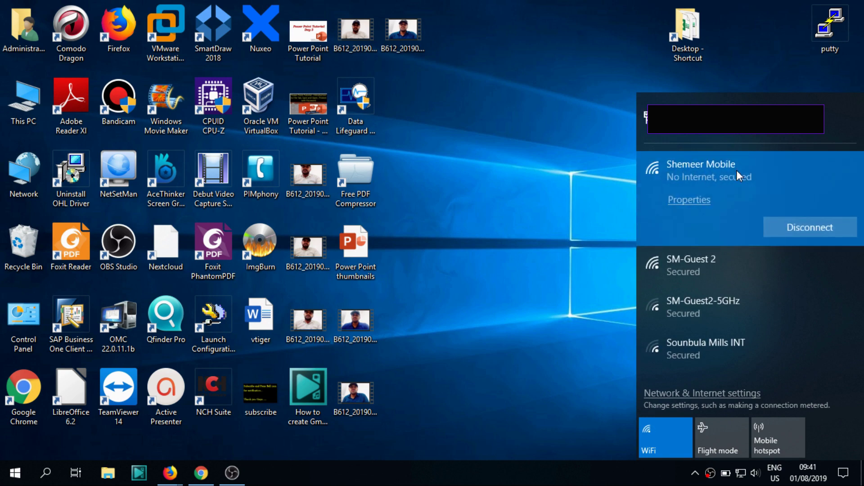
pyautogui.click(690, 200)
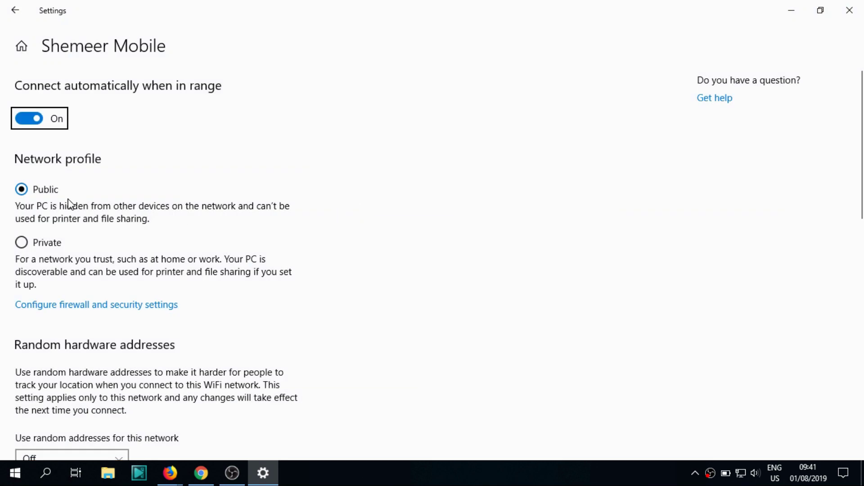
pyautogui.click(9, 9)
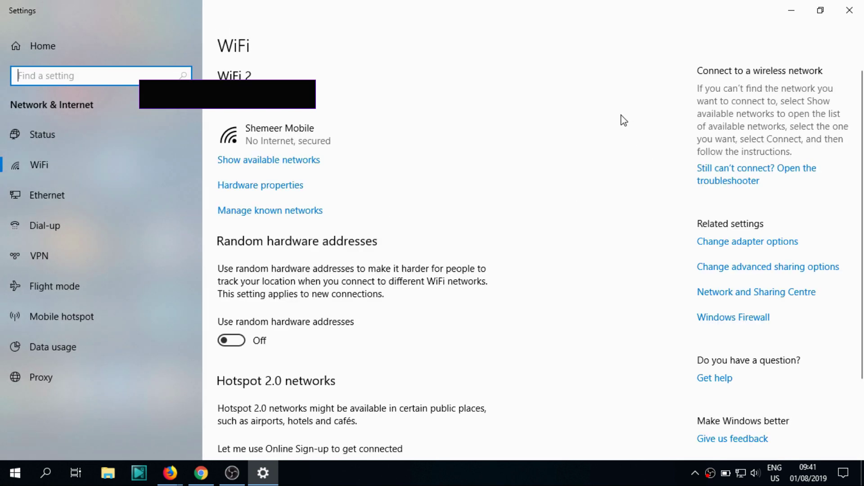
pyautogui.click(762, 293)
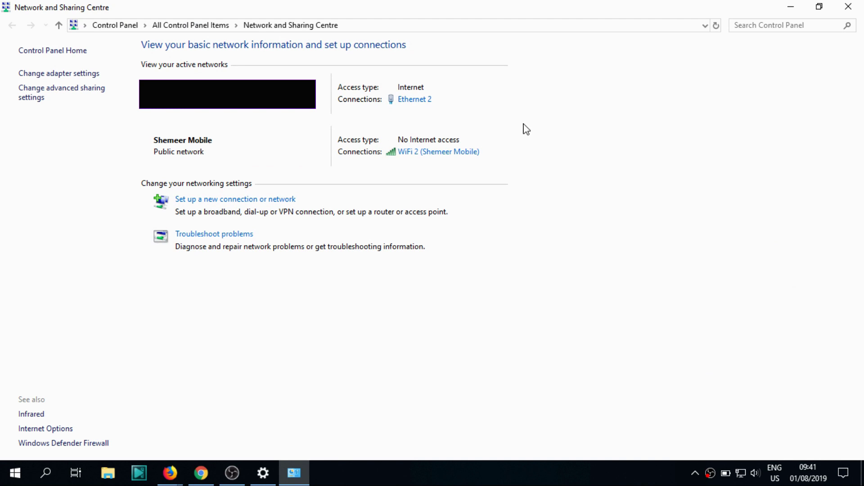
# Step: Open the WiFi 2 status and reach the Shemeer Mobile wireless properties' Security settings
pyautogui.click(462, 153)
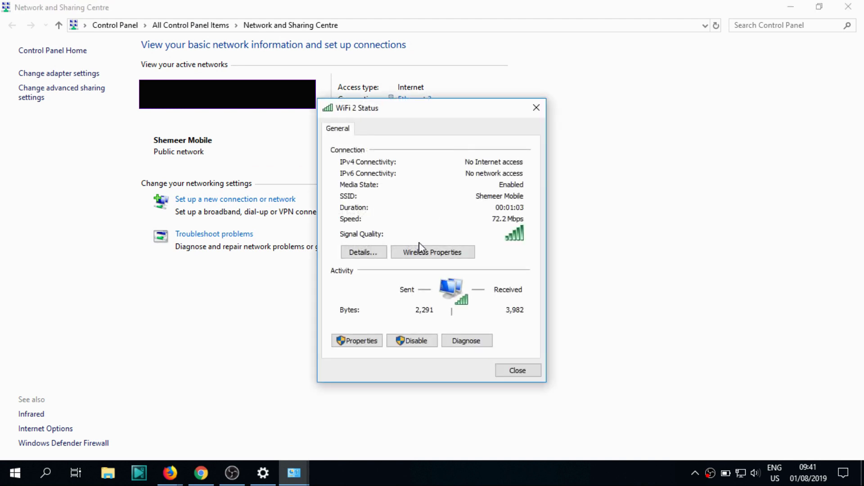
pyautogui.click(378, 341)
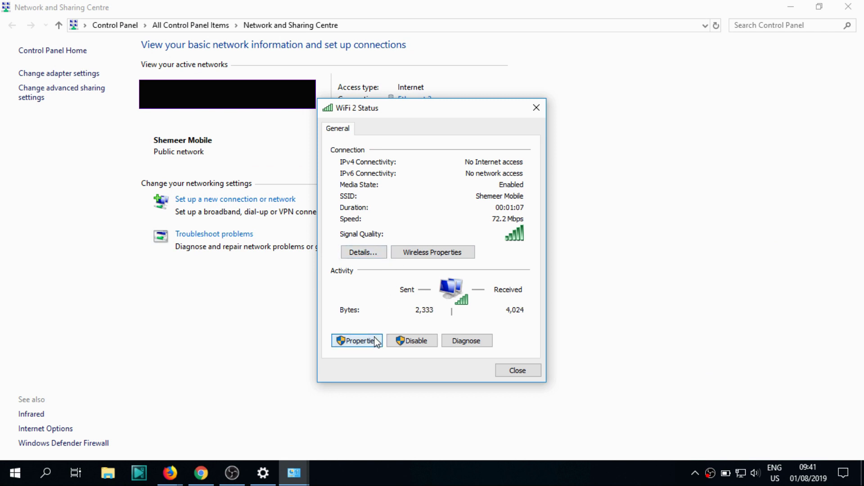
pyautogui.click(545, 122)
pyautogui.click(425, 251)
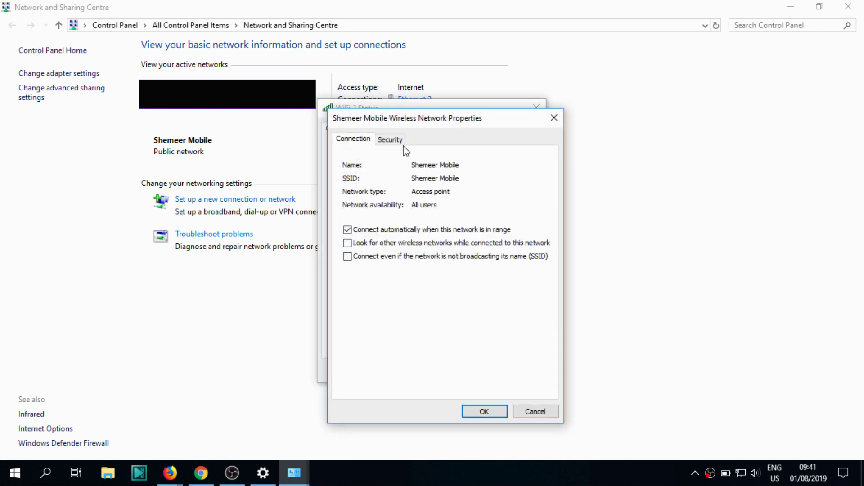
pyautogui.click(391, 140)
# Step: Tick Show characters to display the security key in plain text
pyautogui.click(421, 230)
pyautogui.moveTo(463, 207); pyautogui.dragTo(384, 212)
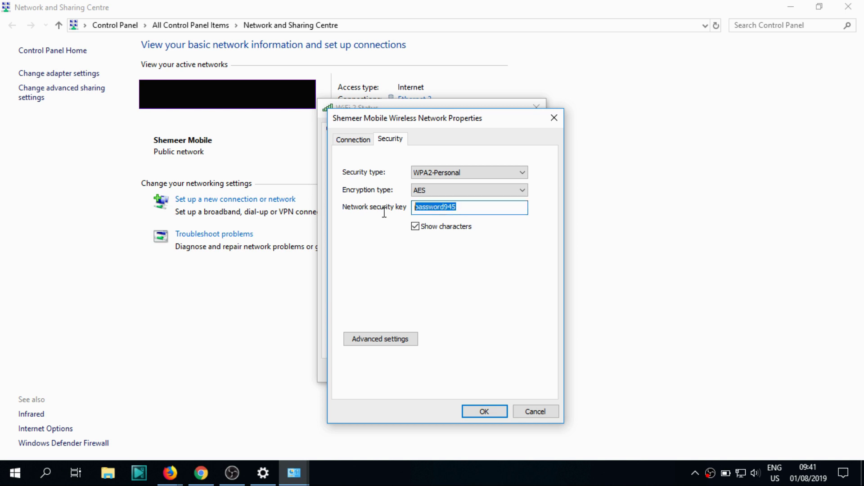
pyautogui.click(442, 228)
pyautogui.click(440, 230)
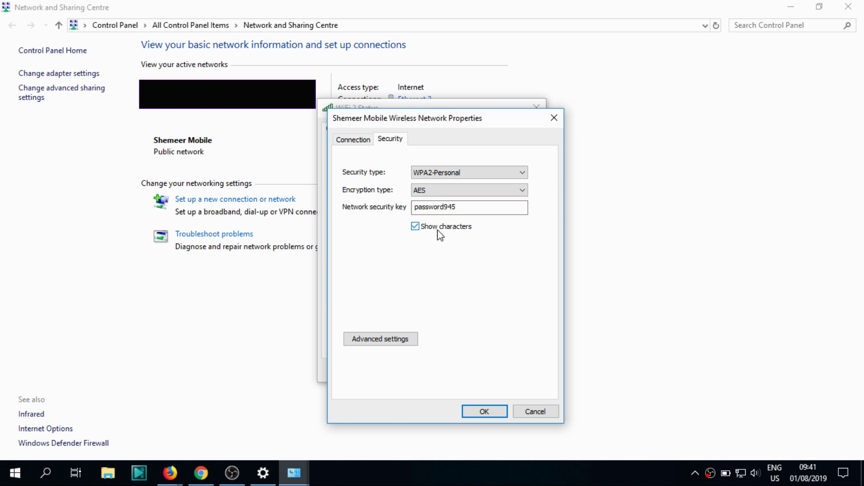
pyautogui.click(435, 230)
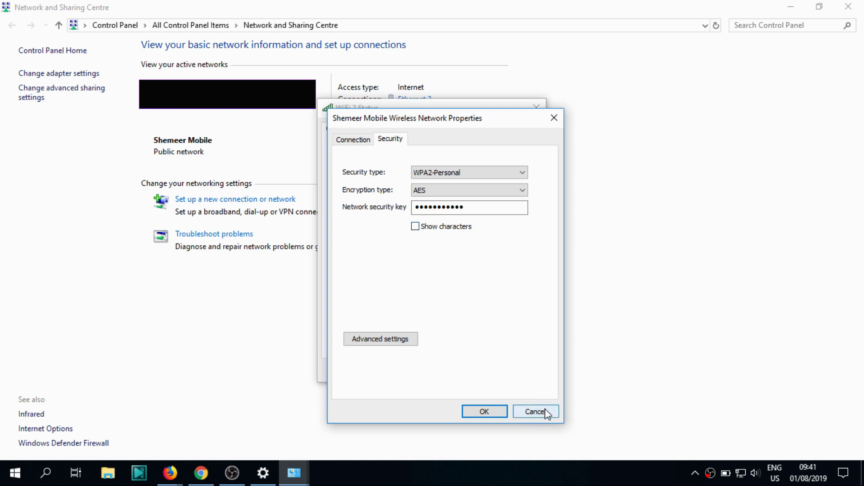
pyautogui.click(470, 229)
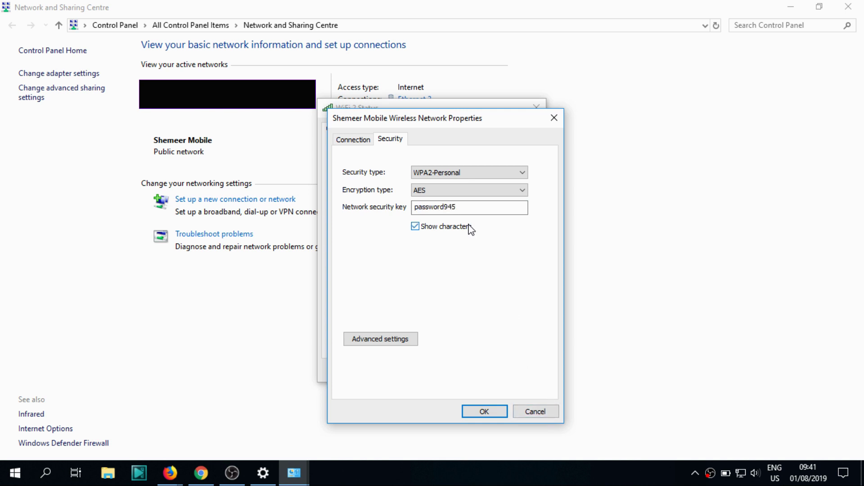
# Step: Cancel the wireless properties and close the WiFi 2 status and Network and Sharing Centre
pyautogui.click(538, 412)
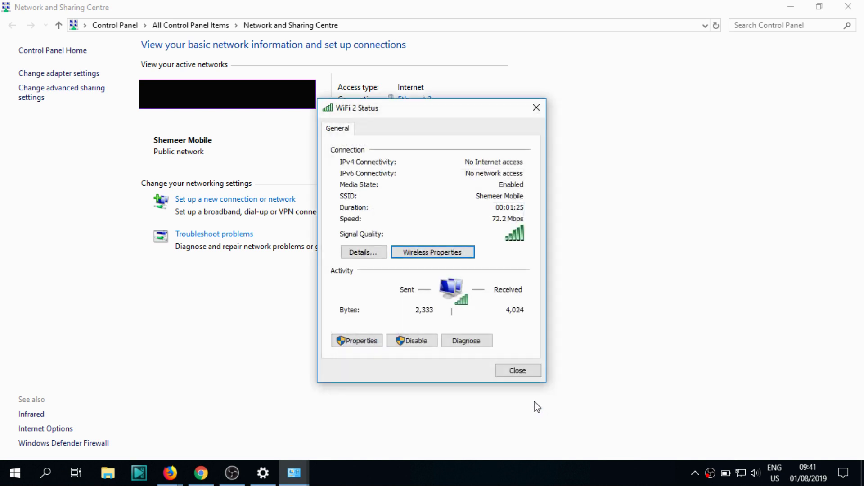
pyautogui.click(517, 371)
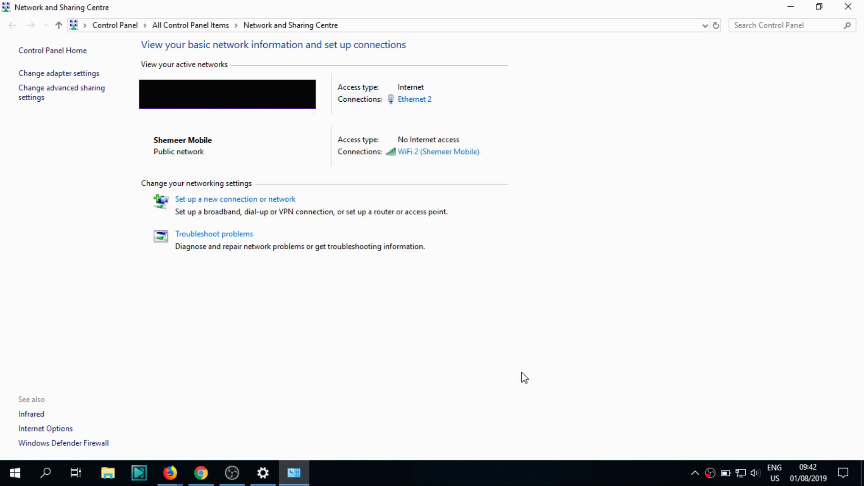
pyautogui.click(848, 7)
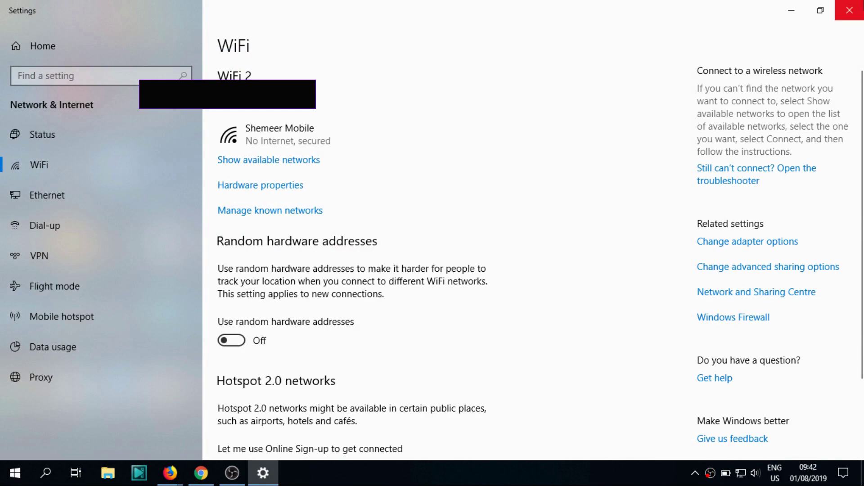
# Step: Close Settings and open Network and Sharing Centre through Control Panel
pyautogui.click(850, 10)
pyautogui.press('super')
pyautogui.write('contr')
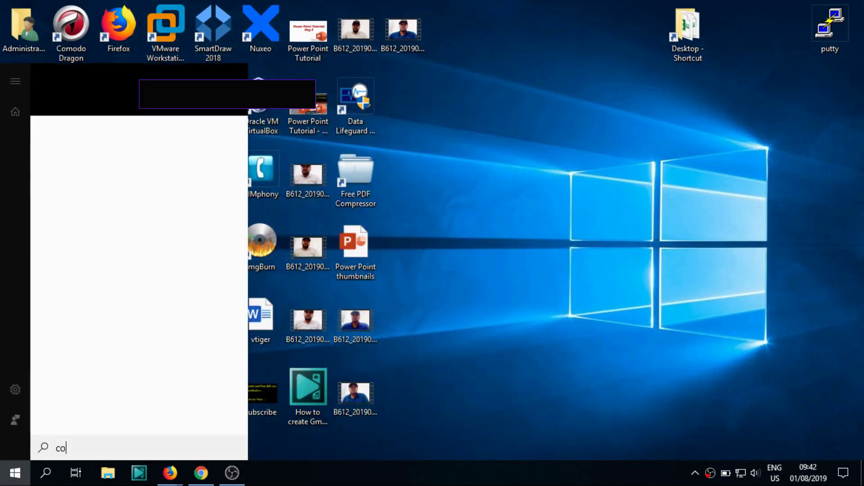
pyautogui.press('Return')
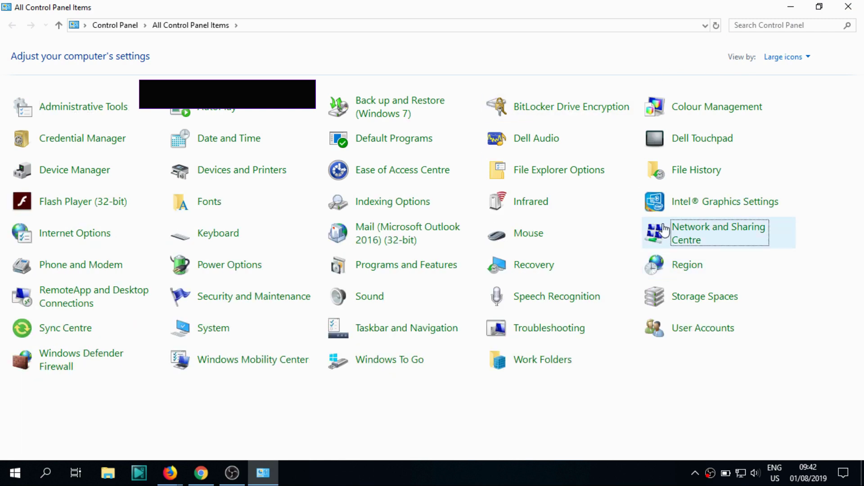
pyautogui.click(759, 232)
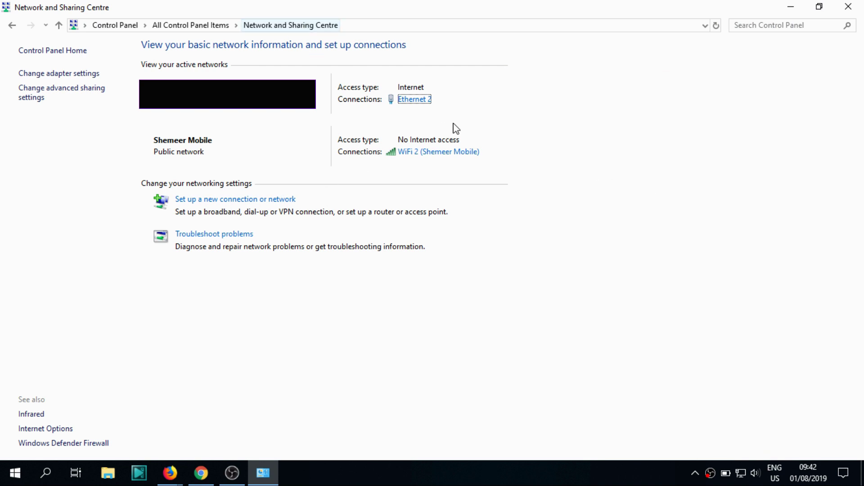
# Step: Show and then hide the Wi-Fi network's security key in its wireless properties
pyautogui.click(432, 155)
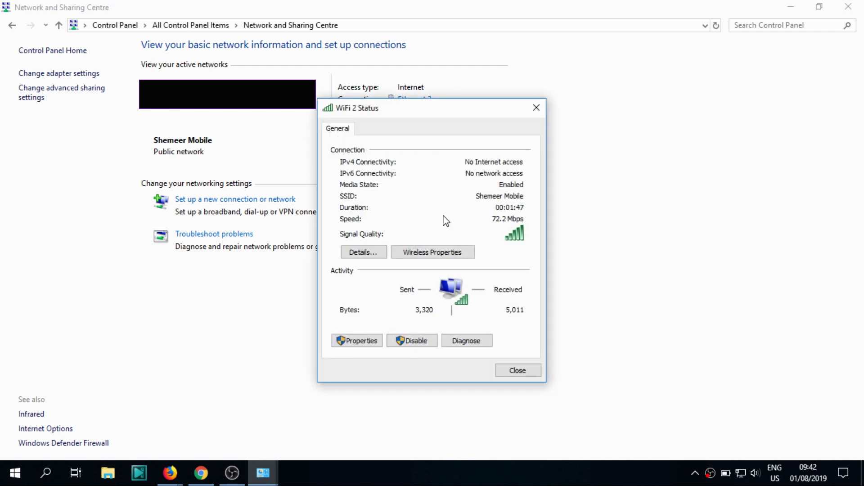
pyautogui.click(364, 253)
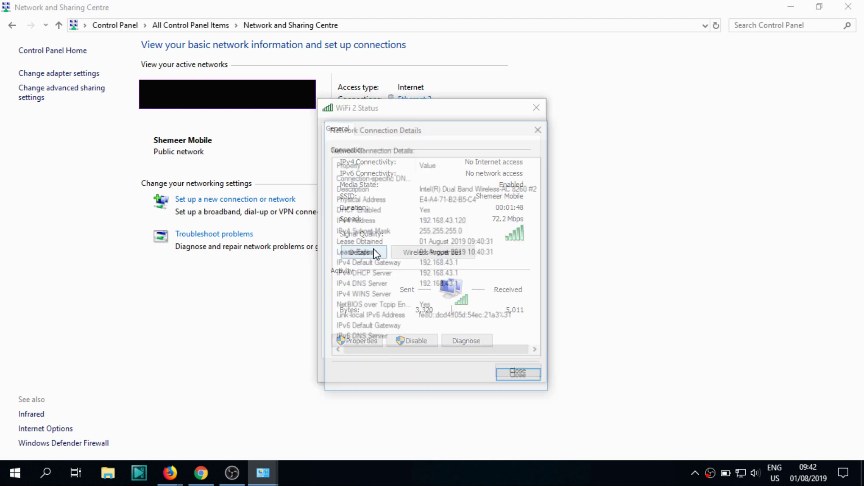
pyautogui.click(541, 127)
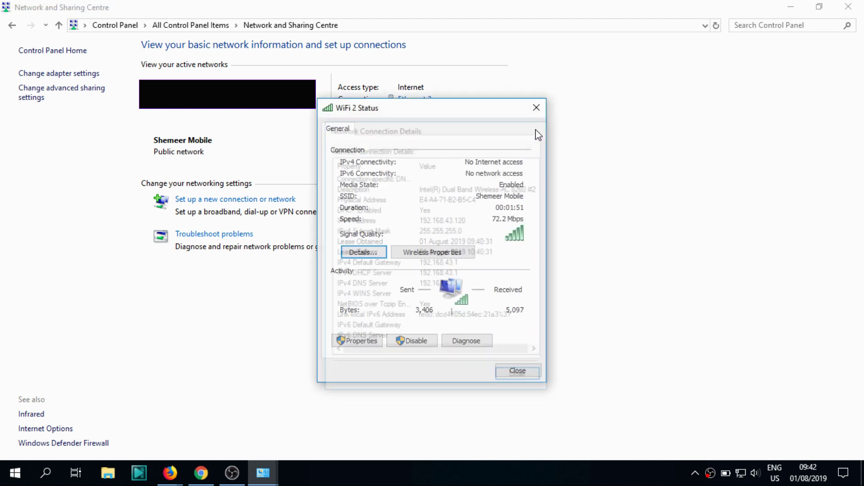
pyautogui.click(442, 253)
pyautogui.click(388, 140)
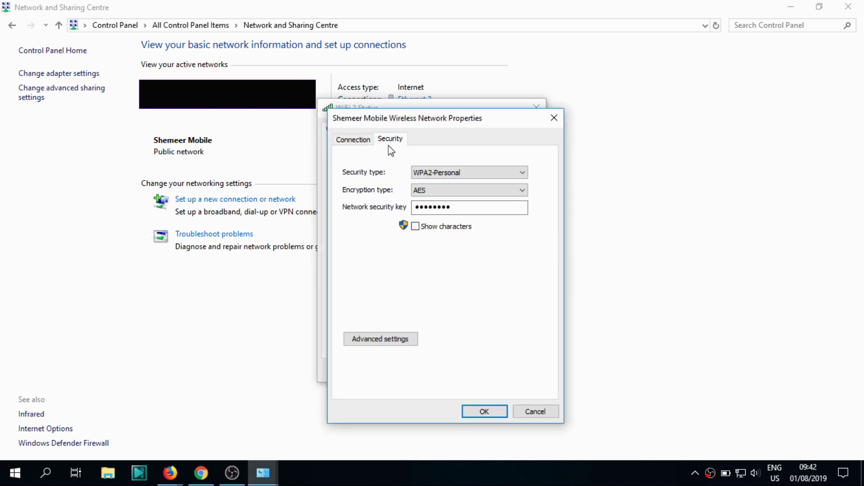
pyautogui.click(429, 228)
pyautogui.click(431, 230)
# Step: Close the wireless properties, Wi-Fi status and Network and Sharing Centre, then refresh the desktop
pyautogui.click(536, 411)
pyautogui.click(517, 370)
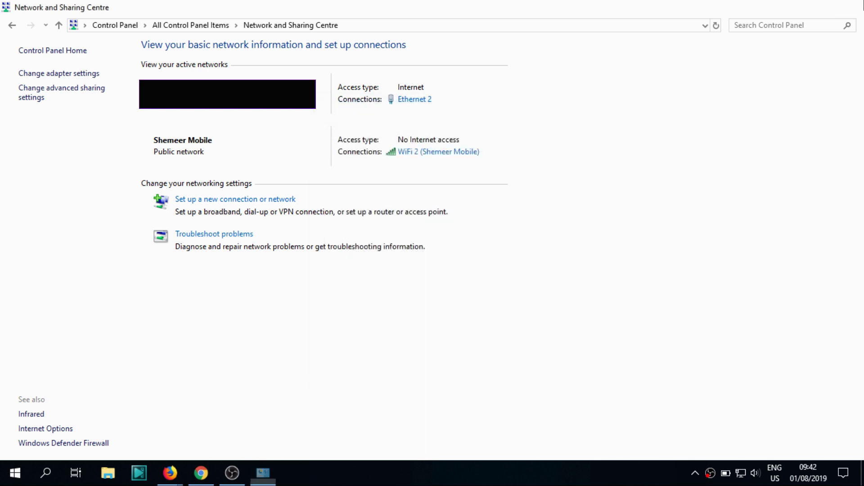
pyautogui.click(848, 6)
pyautogui.rightClick(576, 280)
pyautogui.click(609, 316)
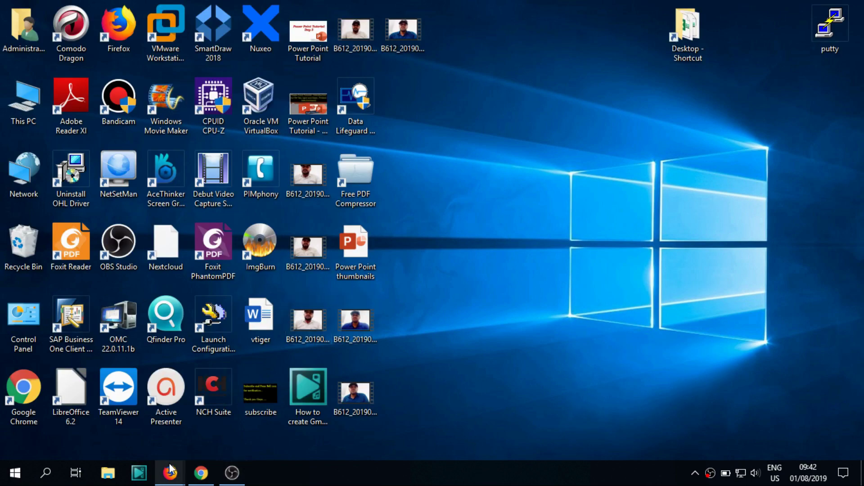
# Step: Run WiFiPasswordRevealerInstaller from the Downloads folder, then close File Explorer
pyautogui.click(107, 473)
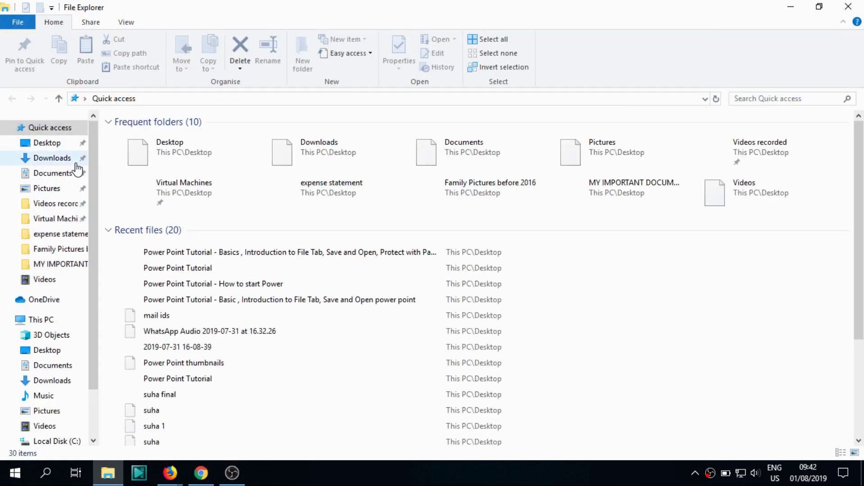
pyautogui.click(72, 161)
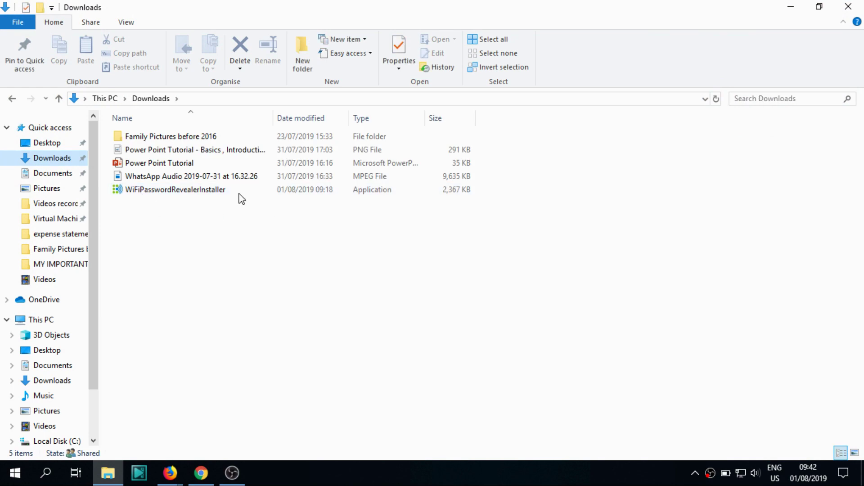
pyautogui.click(194, 197)
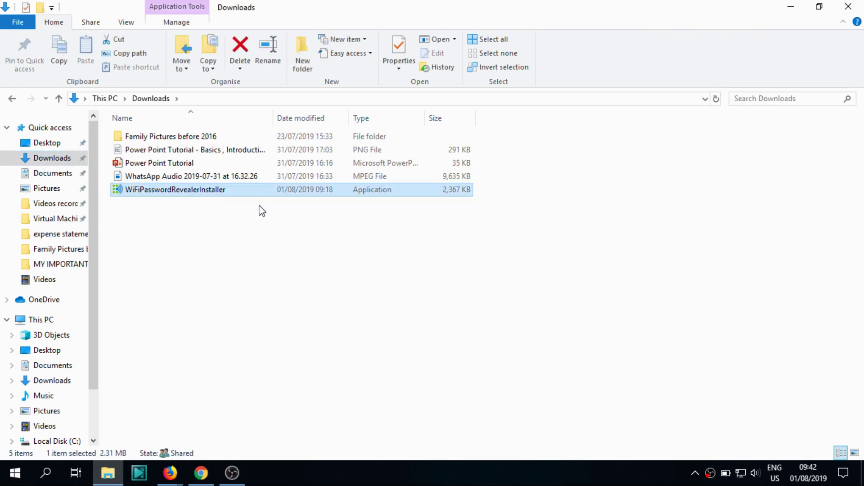
pyautogui.doubleClick(214, 193)
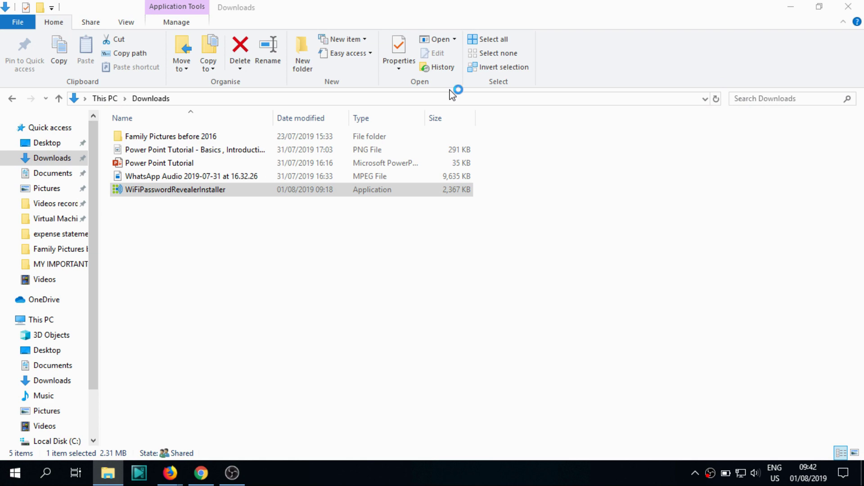
pyautogui.click(849, 7)
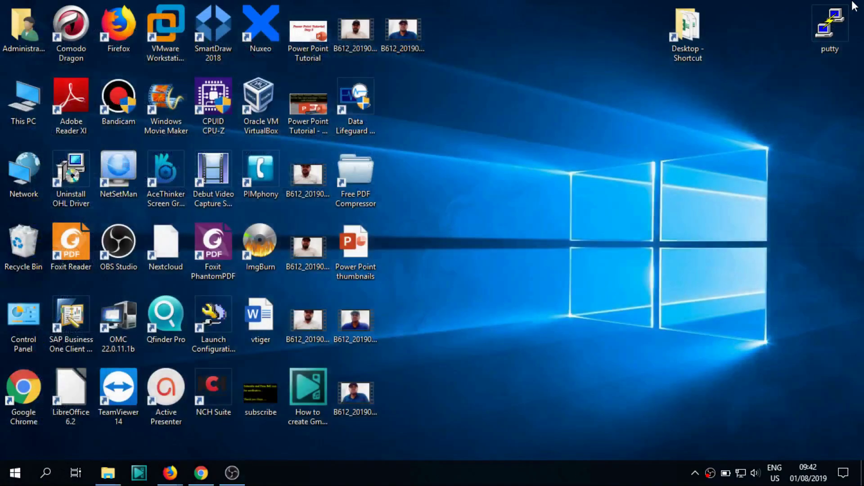
# Step: Confirm the installer language and accept the licence agreement
pyautogui.rightClick(643, 167)
pyautogui.click(440, 262)
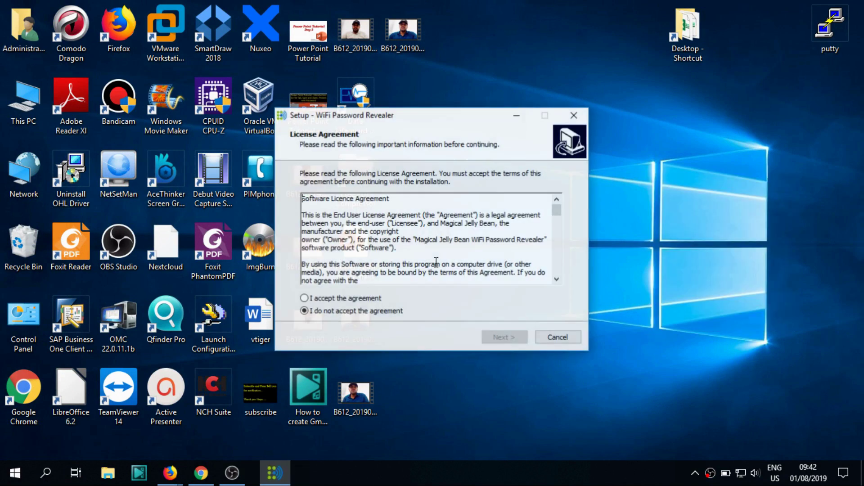
pyautogui.click(310, 299)
pyautogui.moveTo(558, 215); pyautogui.dragTo(557, 266)
pyautogui.click(501, 338)
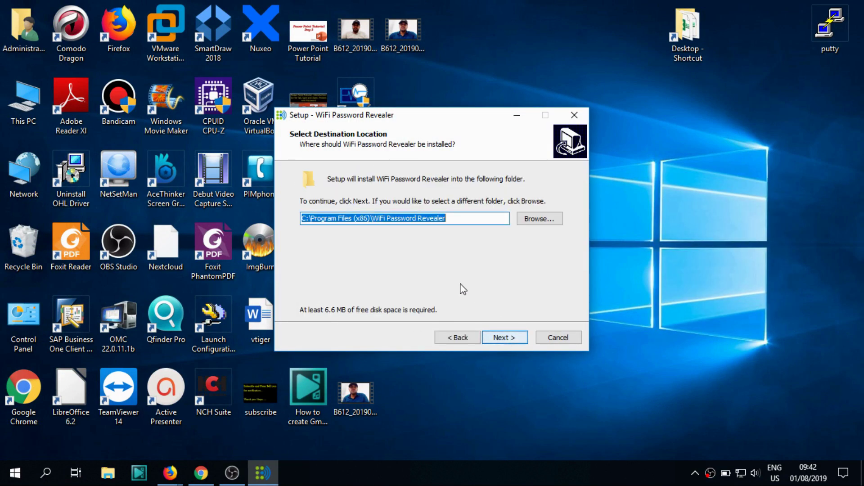
# Step: Keep the default folder, tick the extra shortcuts, install, and finish with Launch ticked
pyautogui.click(504, 338)
pyautogui.click(364, 215)
pyautogui.click(367, 227)
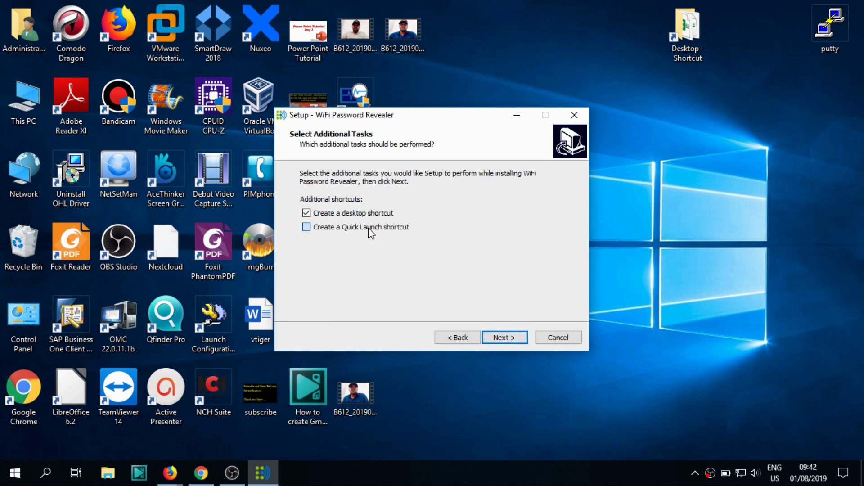
pyautogui.click(514, 342)
pyautogui.click(515, 342)
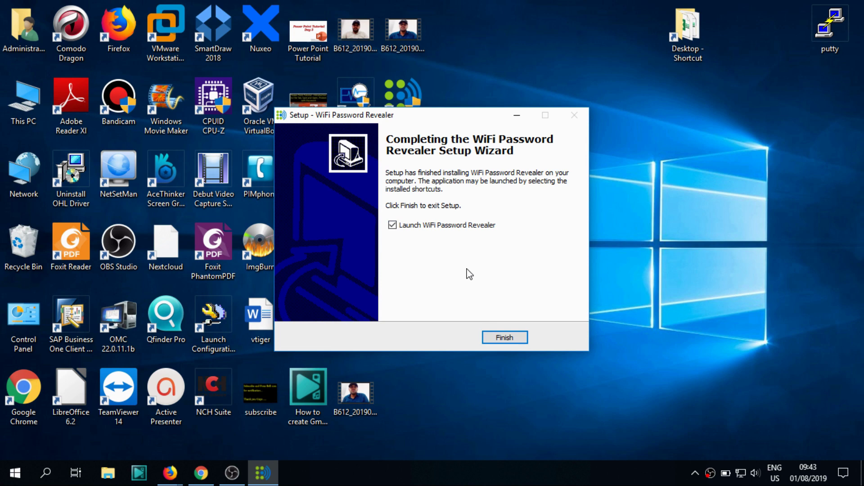
pyautogui.click(508, 337)
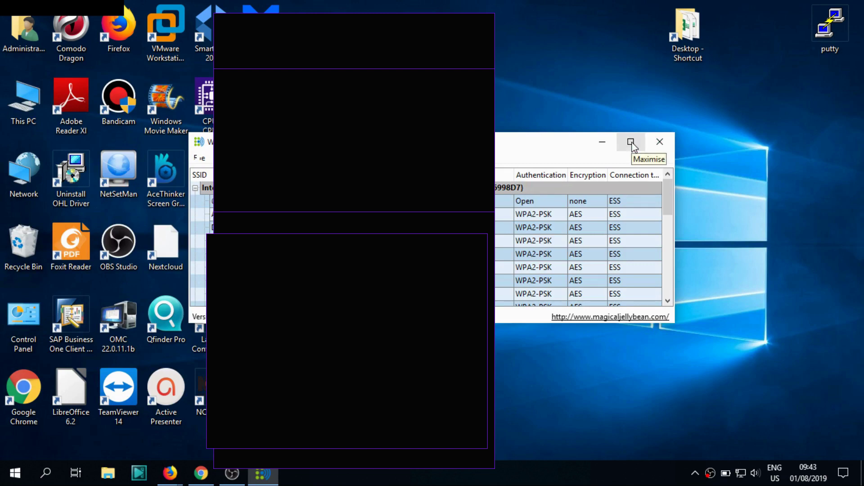
# Step: Maximise WiFi Password Revealer and select Shemeer Mobile's password and SSID cells
pyautogui.click(631, 143)
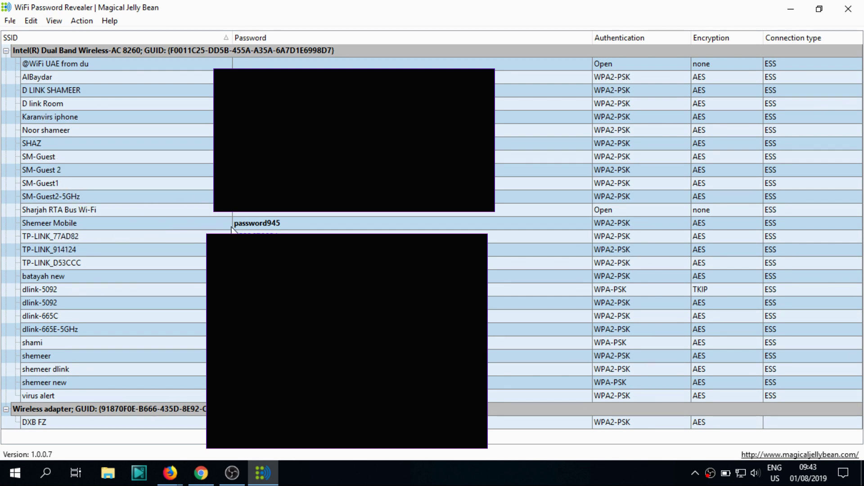
pyautogui.click(262, 222)
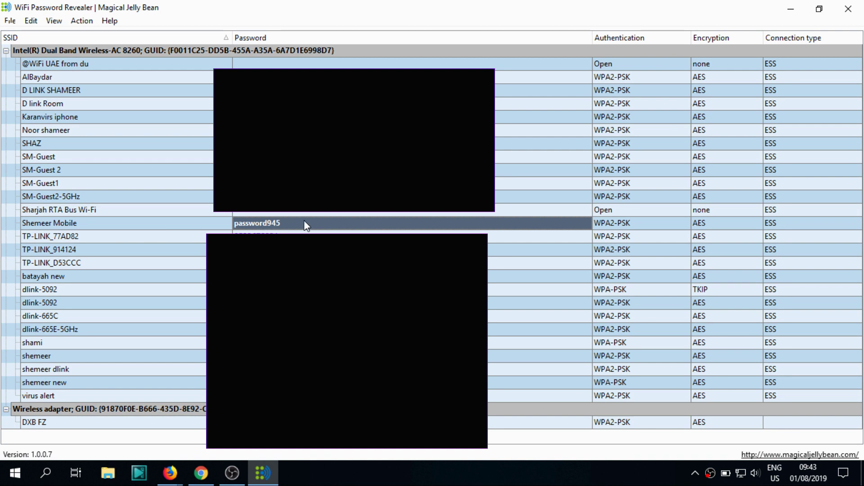
pyautogui.click(135, 223)
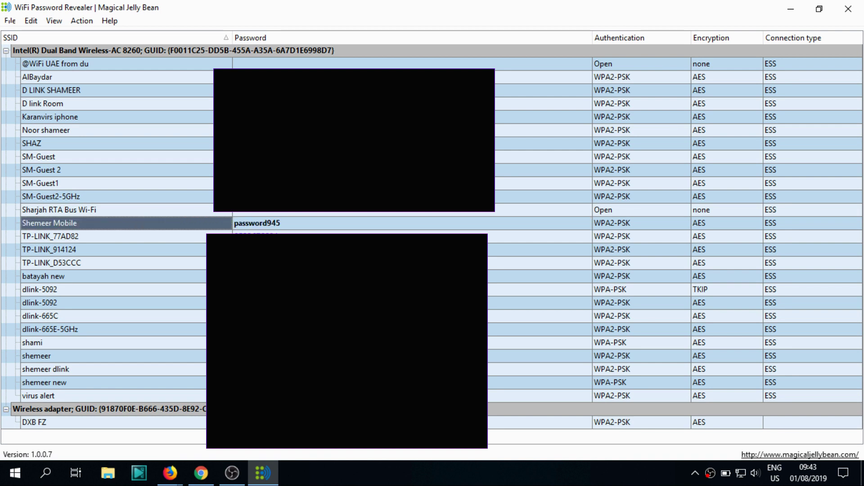